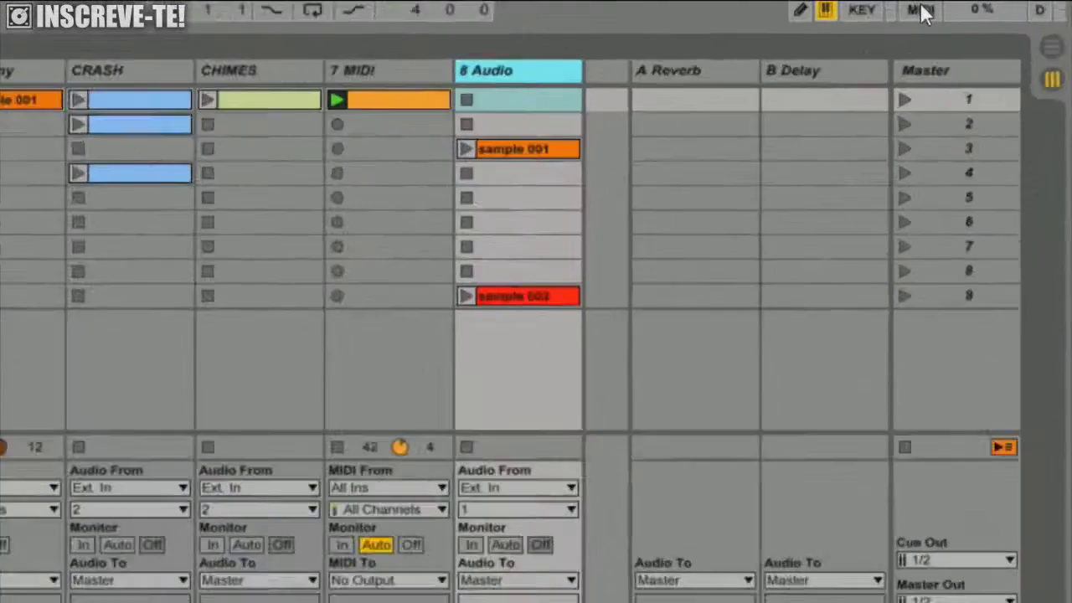
# - View which session controls can be assigned in MIDI Map Mode and in Key Map Mode, leaving both modes off
pyautogui.click(999, 5)
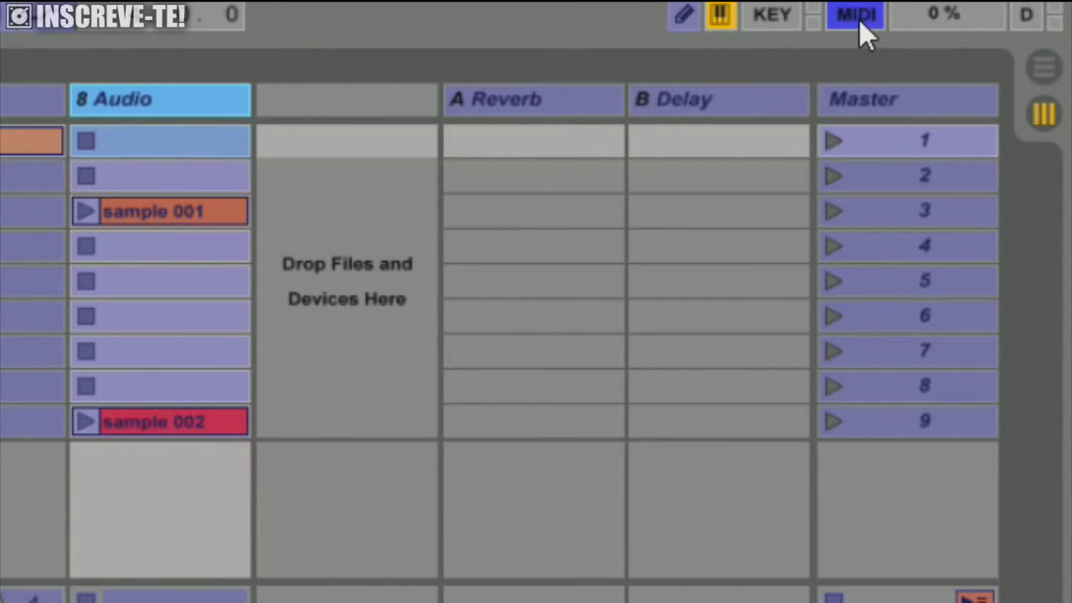
pyautogui.click(862, 20)
pyautogui.click(862, 20)
pyautogui.click(847, 16)
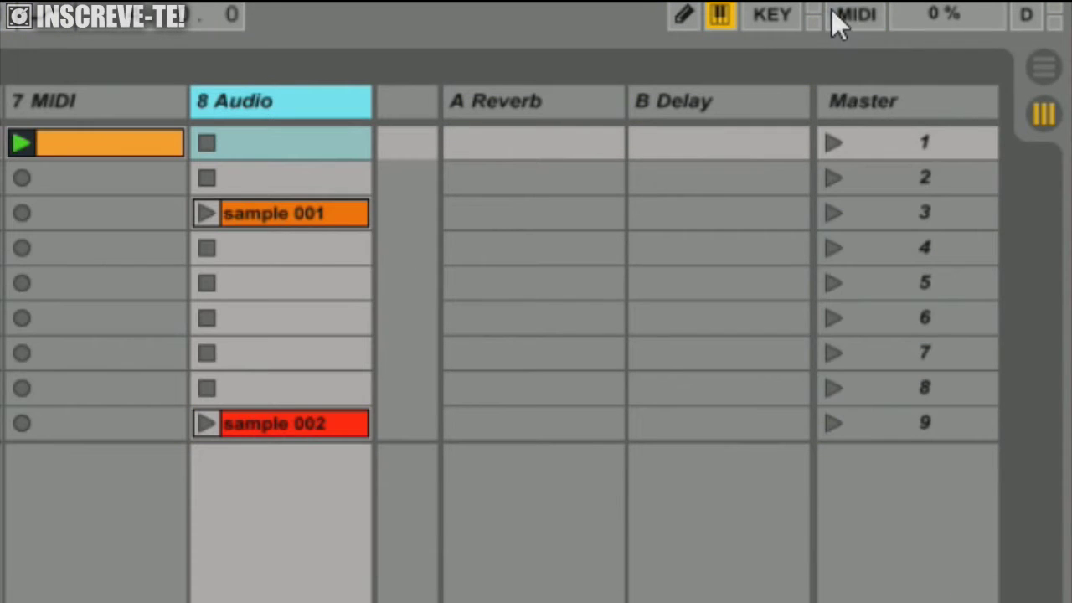
pyautogui.click(780, 17)
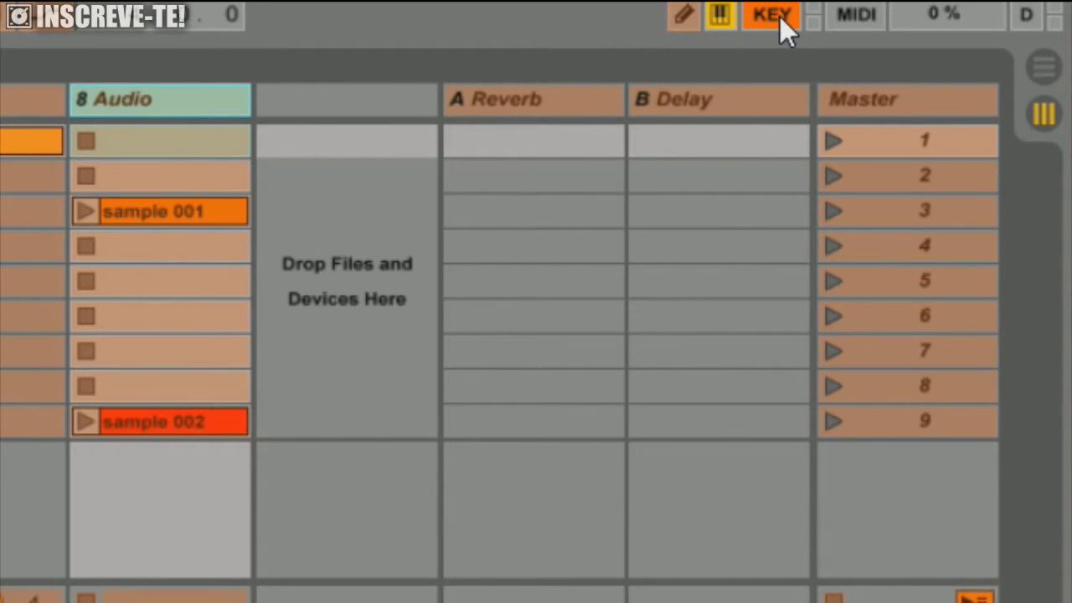
pyautogui.click(779, 17)
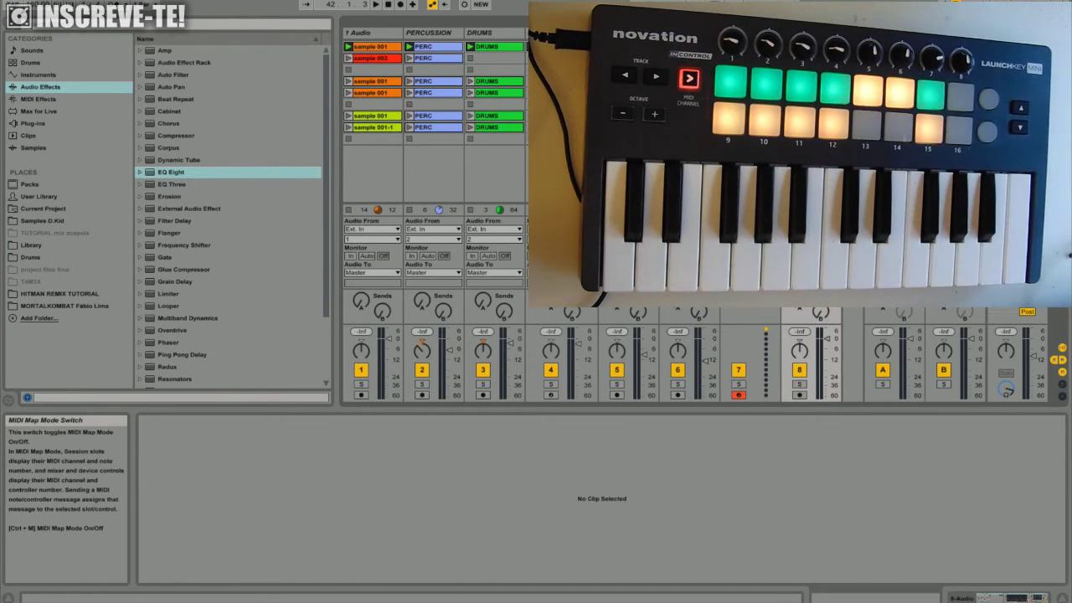
# - Look through the 1 Audio, PERCUSSION and DRUMS tracks, ending on the device chain of 1 Audio
pyautogui.click(373, 33)
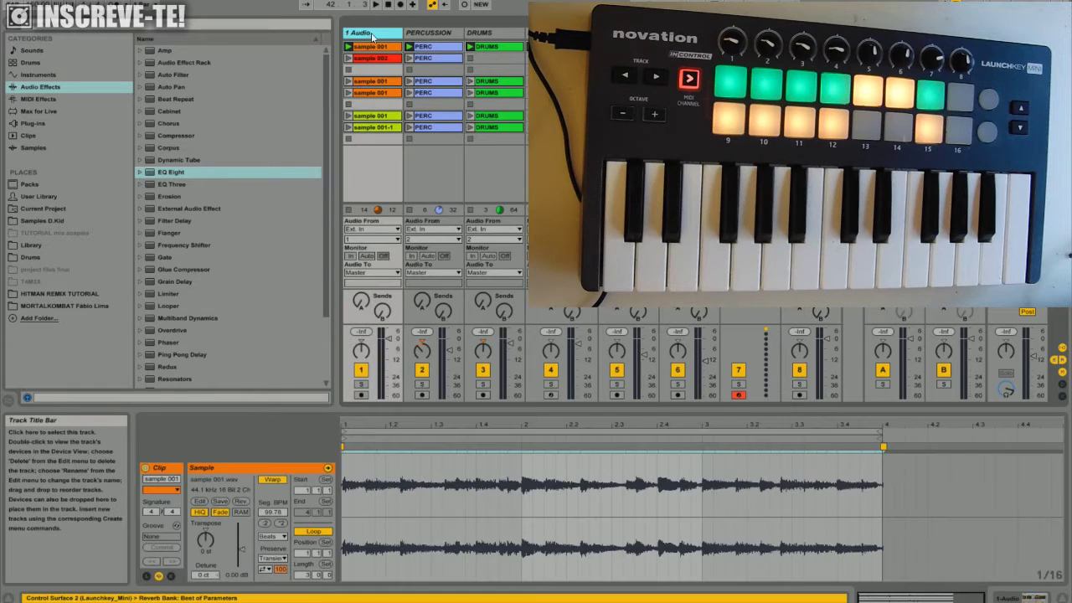
pyautogui.click(448, 33)
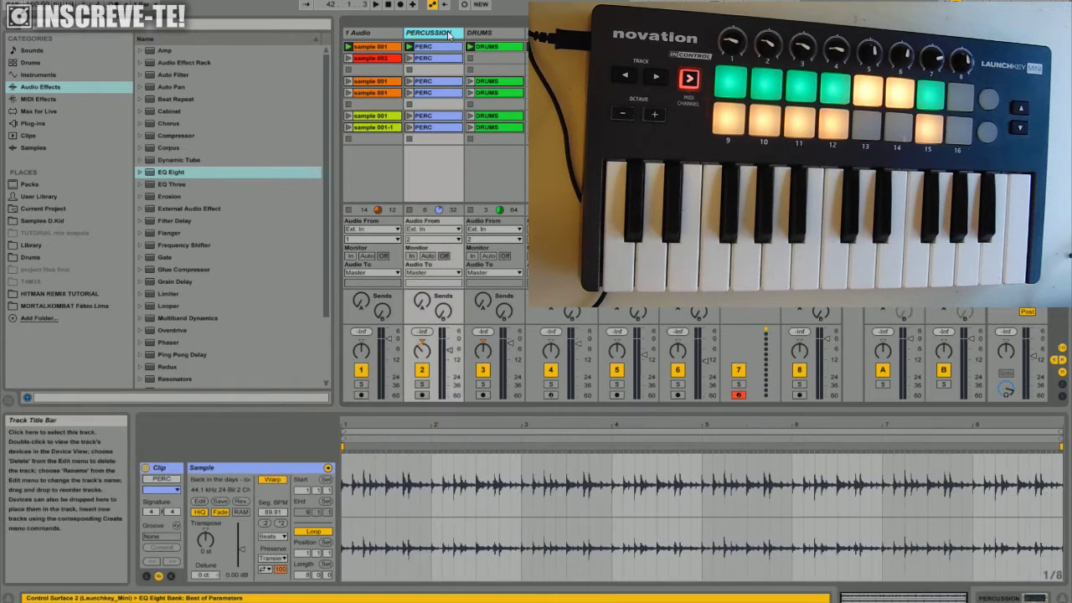
pyautogui.click(494, 33)
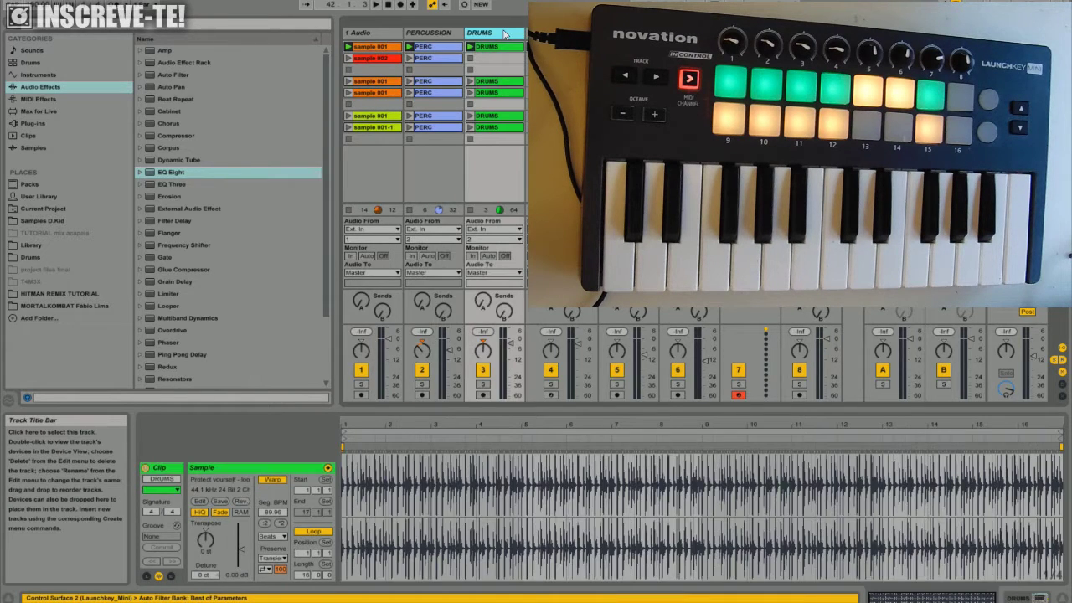
pyautogui.doubleClick(417, 35)
pyautogui.click(377, 34)
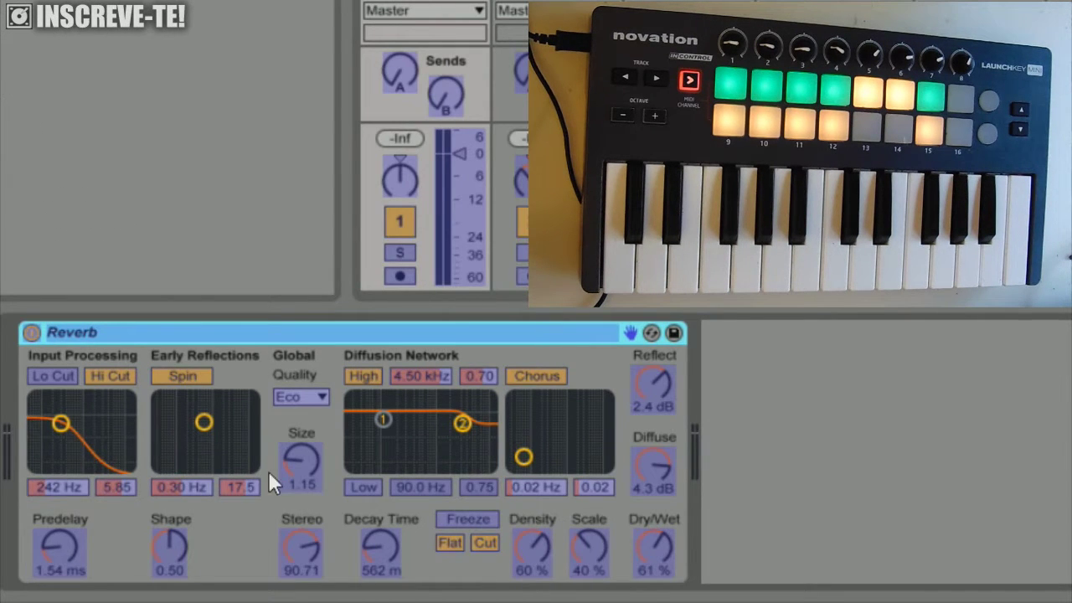
# - Examine the Size and Predelay controls of the Reverb on the 1 Audio track
pyautogui.click(297, 465)
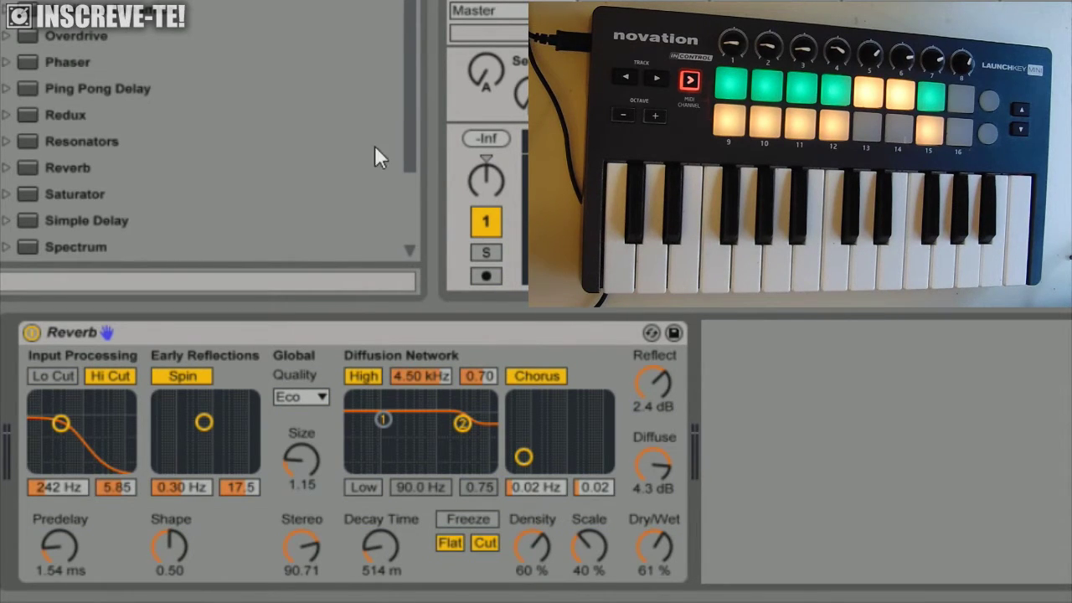
pyautogui.click(197, 330)
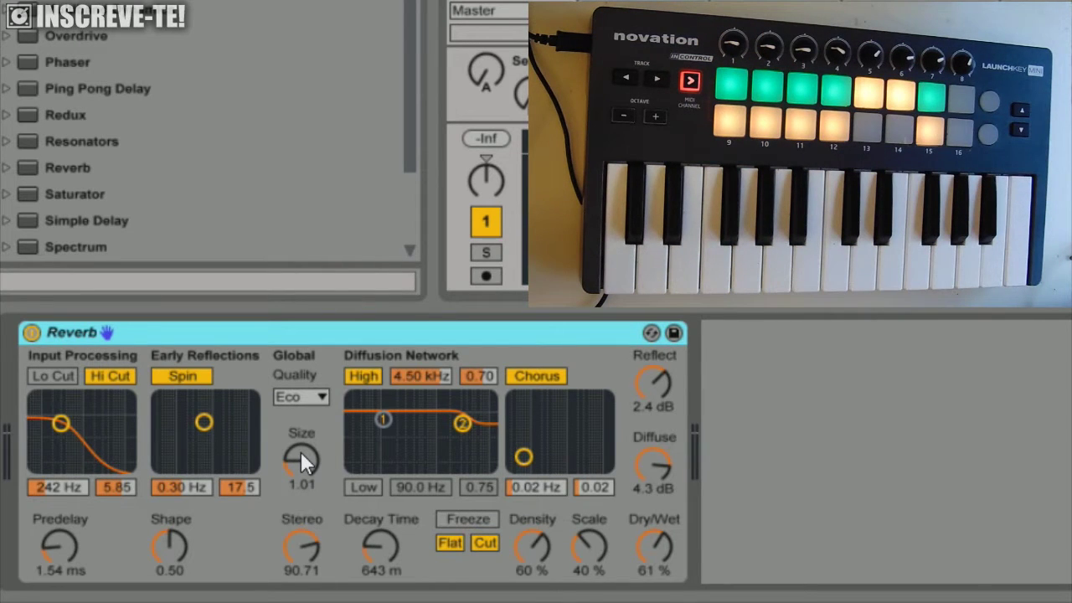
pyautogui.click(61, 547)
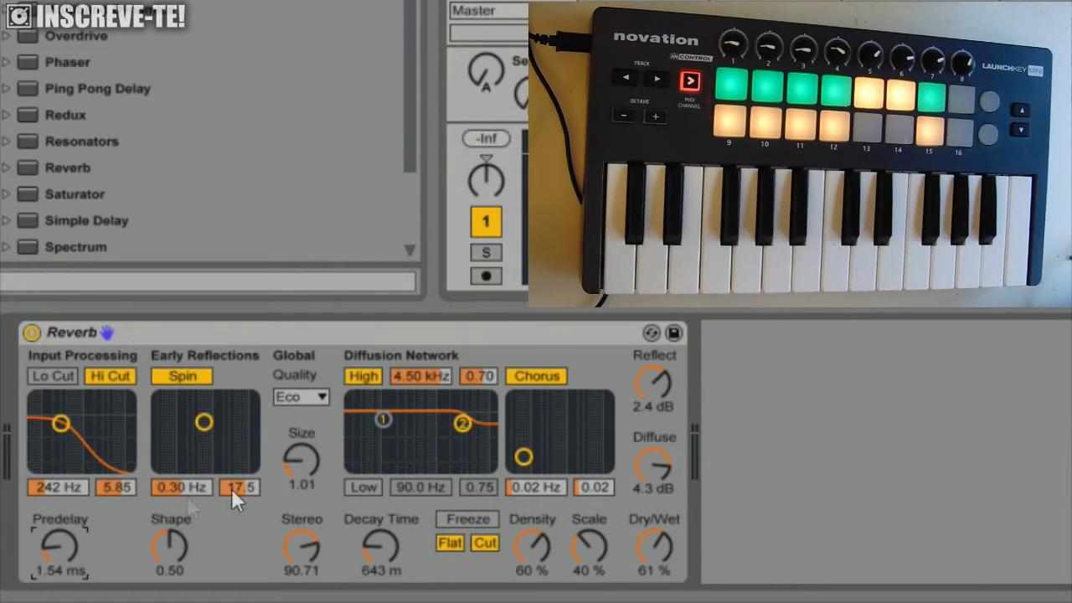
# - Group the Reverb into an Audio Effect Rack and show the rack's macro controls
pyautogui.click(299, 339)
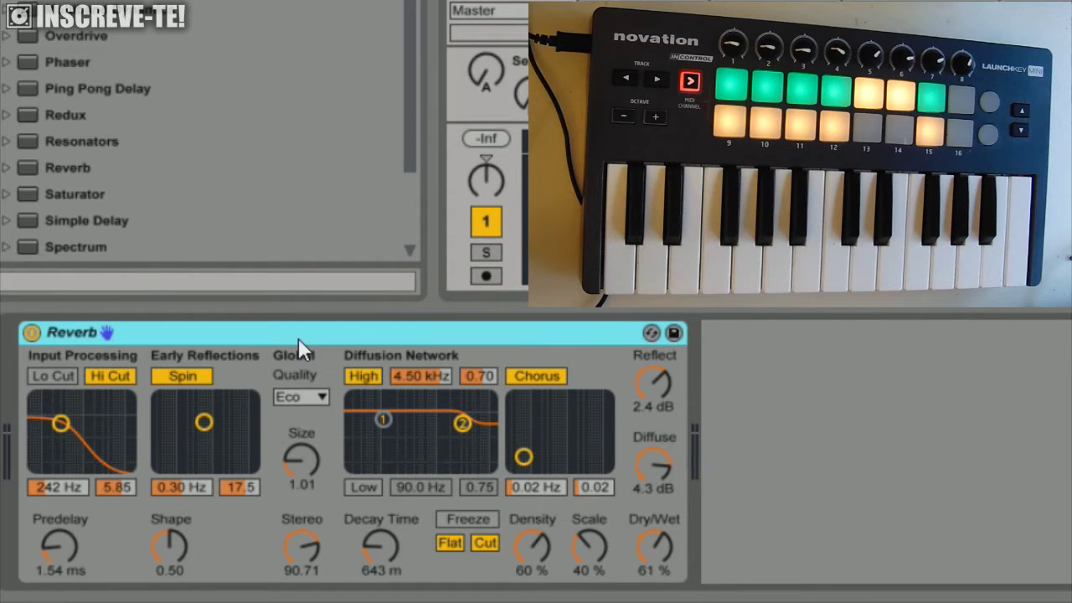
pyautogui.hotkey('ctrl', 'g')
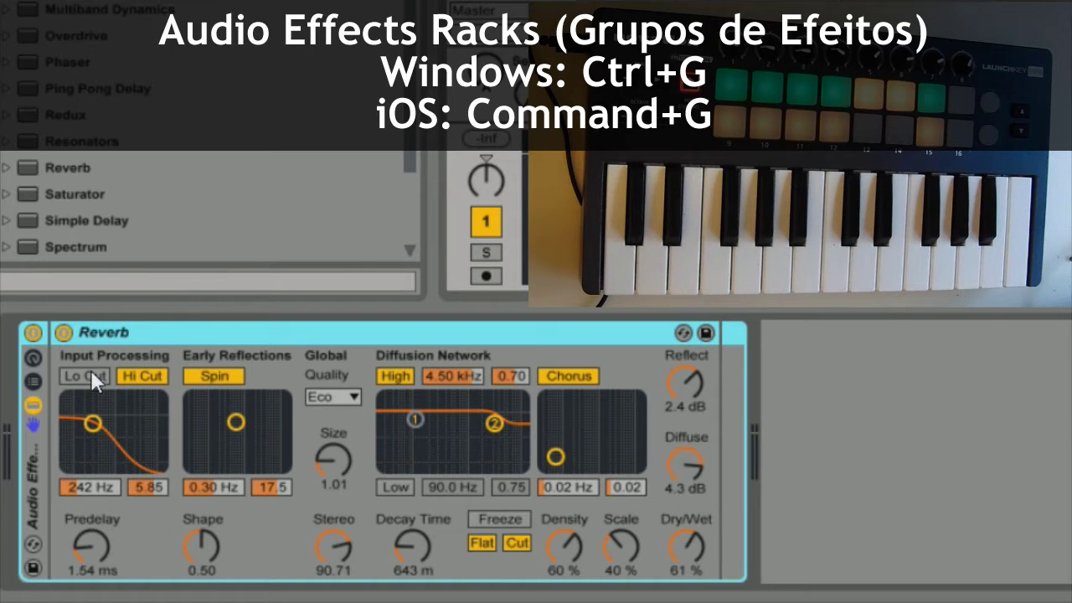
pyautogui.click(32, 358)
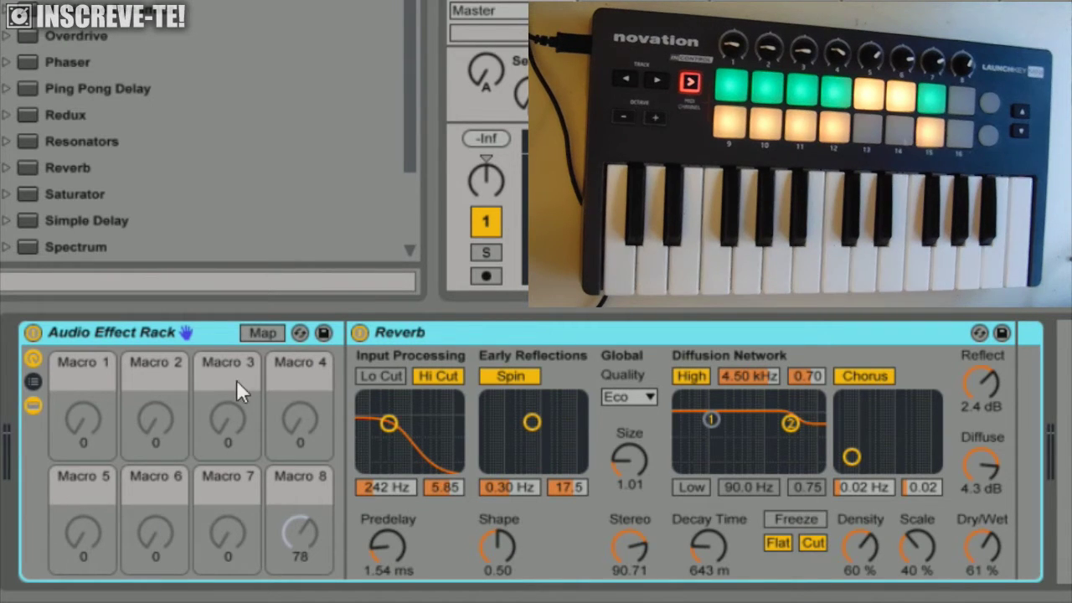
# - Map the Reverb's Size parameter to Macro 1 of the Audio Effect Rack
pyautogui.click(87, 409)
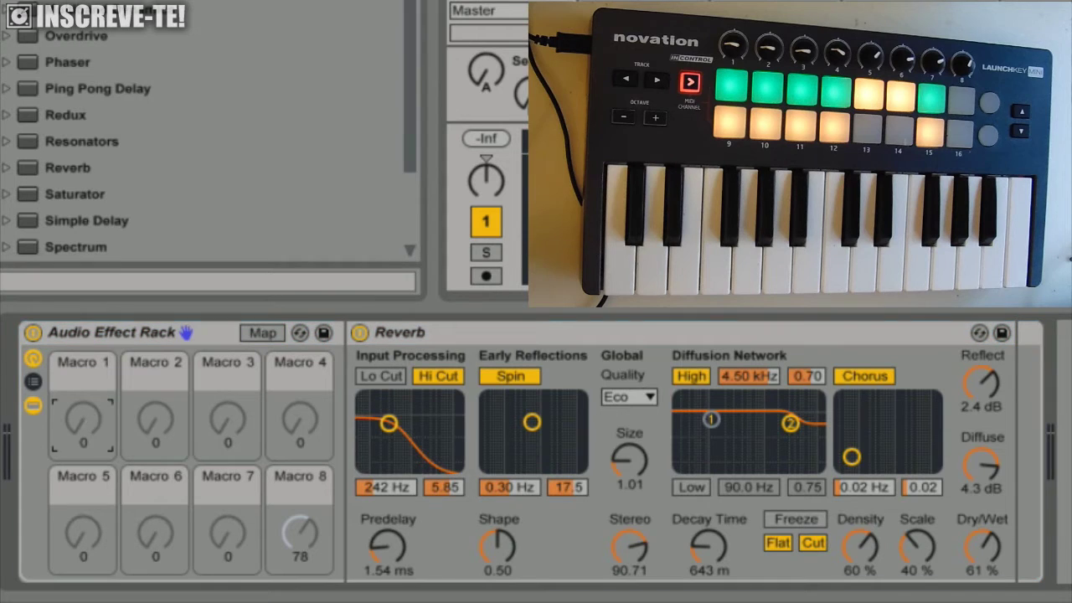
pyautogui.click(262, 332)
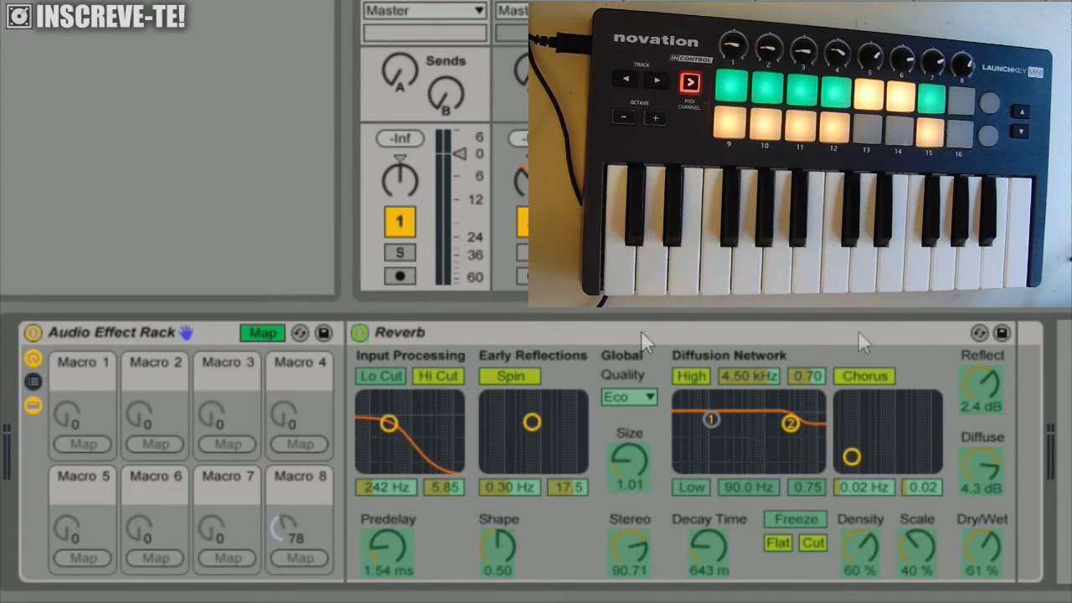
pyautogui.click(57, 374)
pyautogui.click(628, 450)
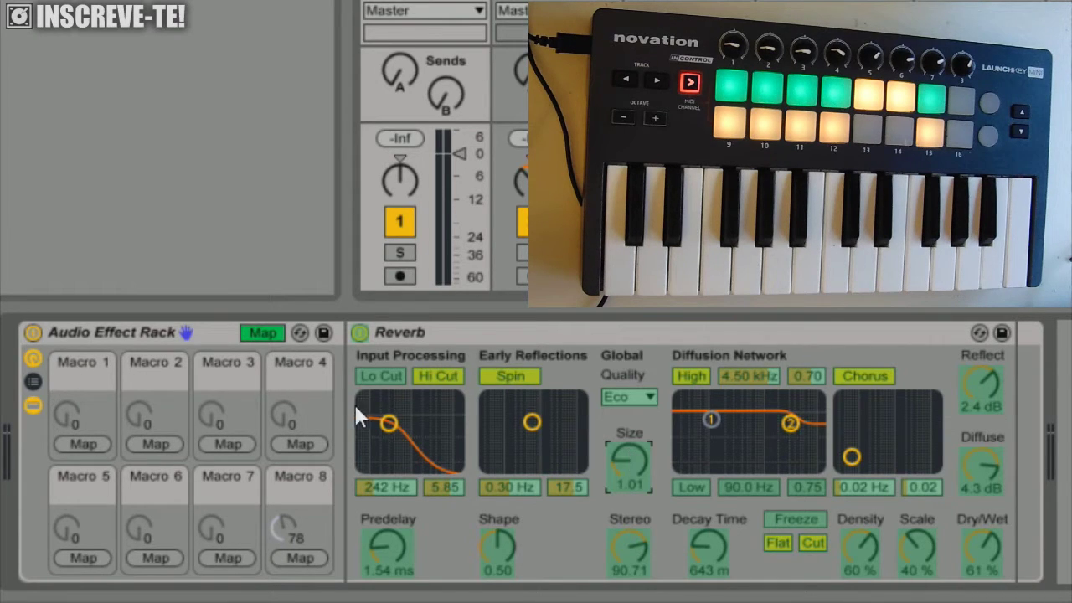
pyautogui.click(82, 445)
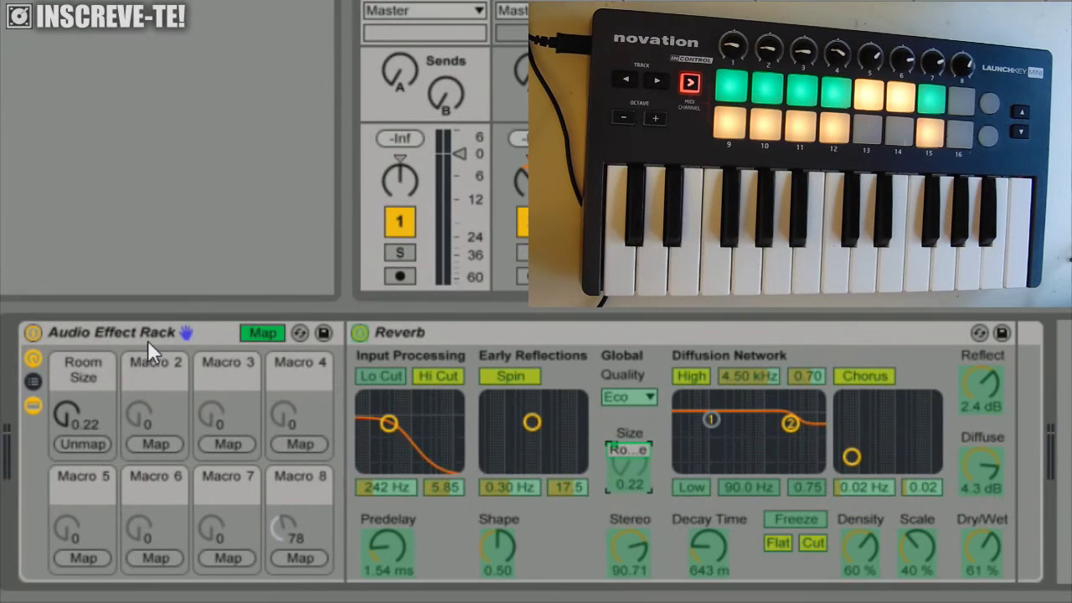
# - Compare the controller focus on the Audio Effect Rack and on the Reverb, finishing on the rack's Room Size macro
pyautogui.click(143, 332)
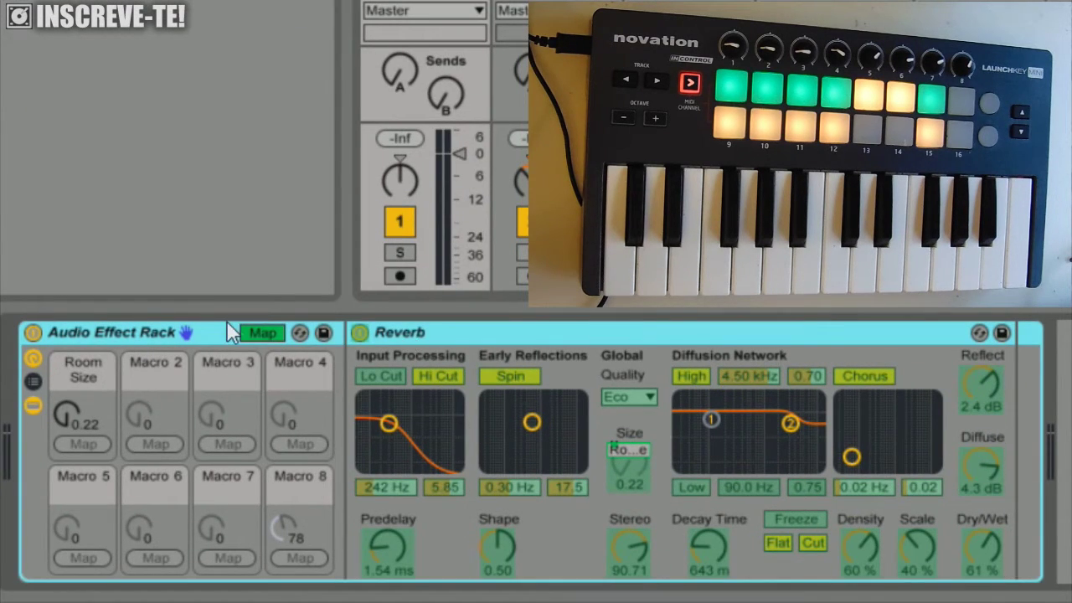
pyautogui.click(418, 332)
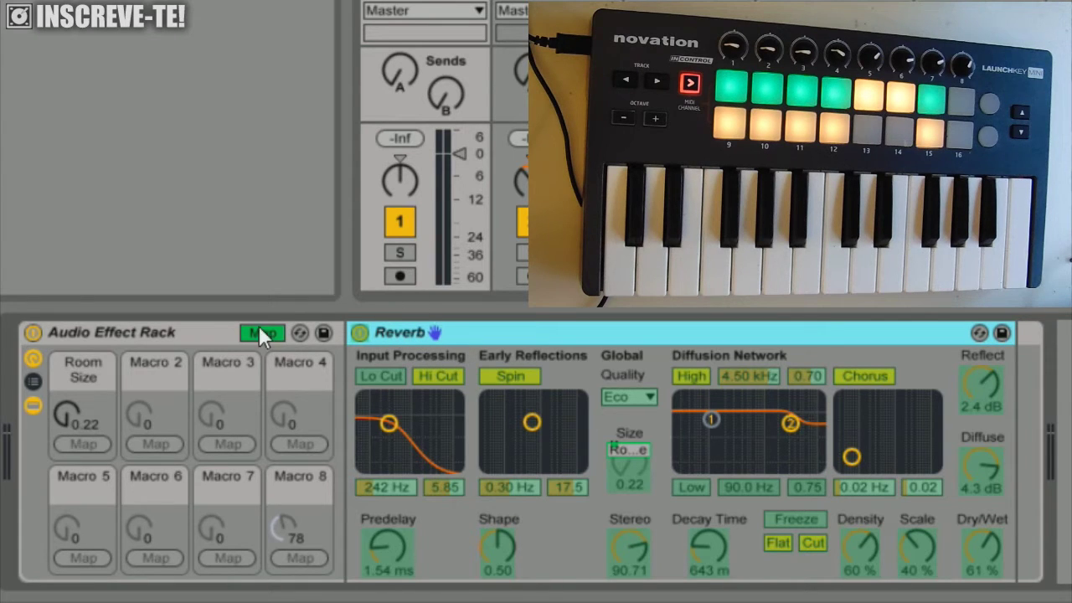
pyautogui.click(192, 338)
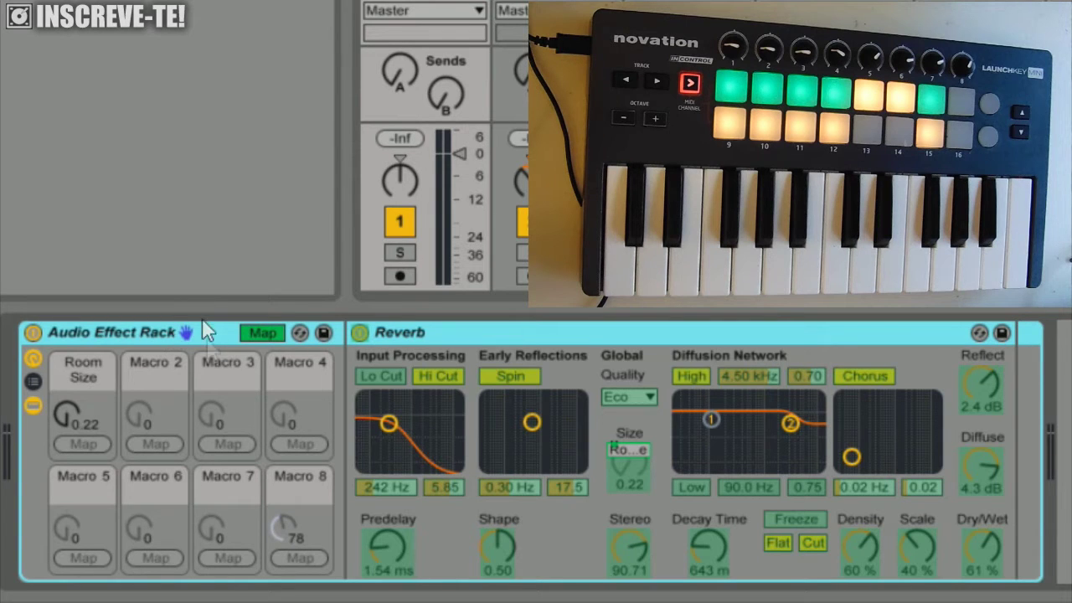
pyautogui.click(419, 330)
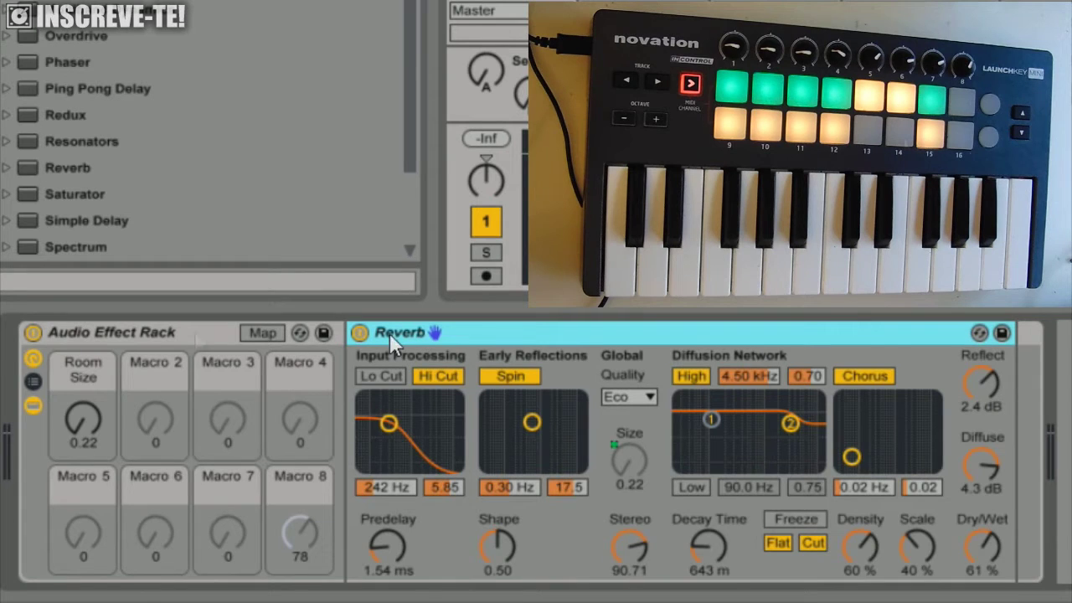
pyautogui.click(127, 331)
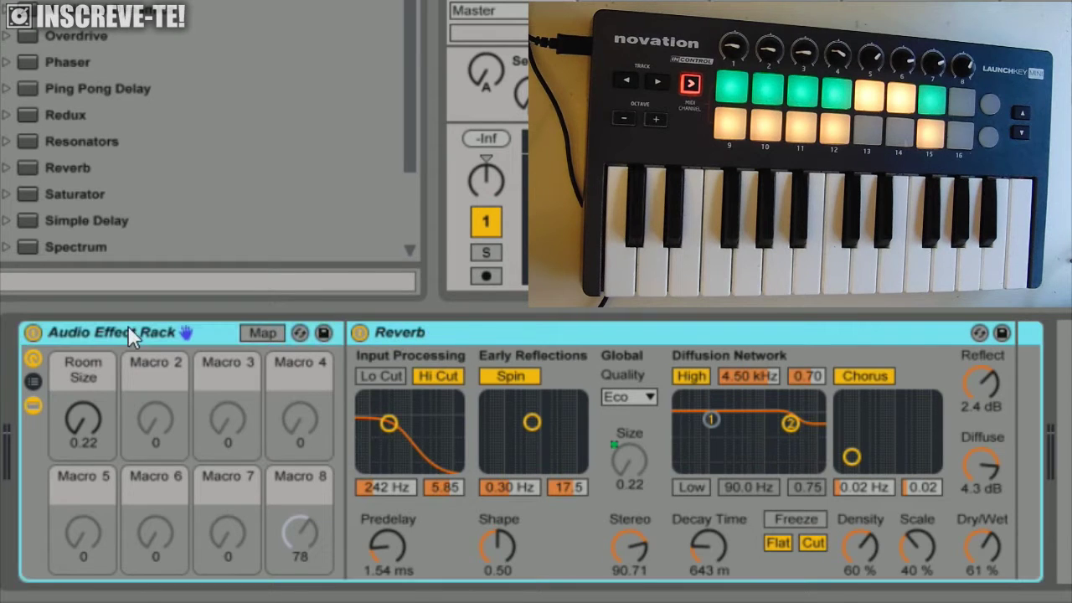
pyautogui.click(83, 416)
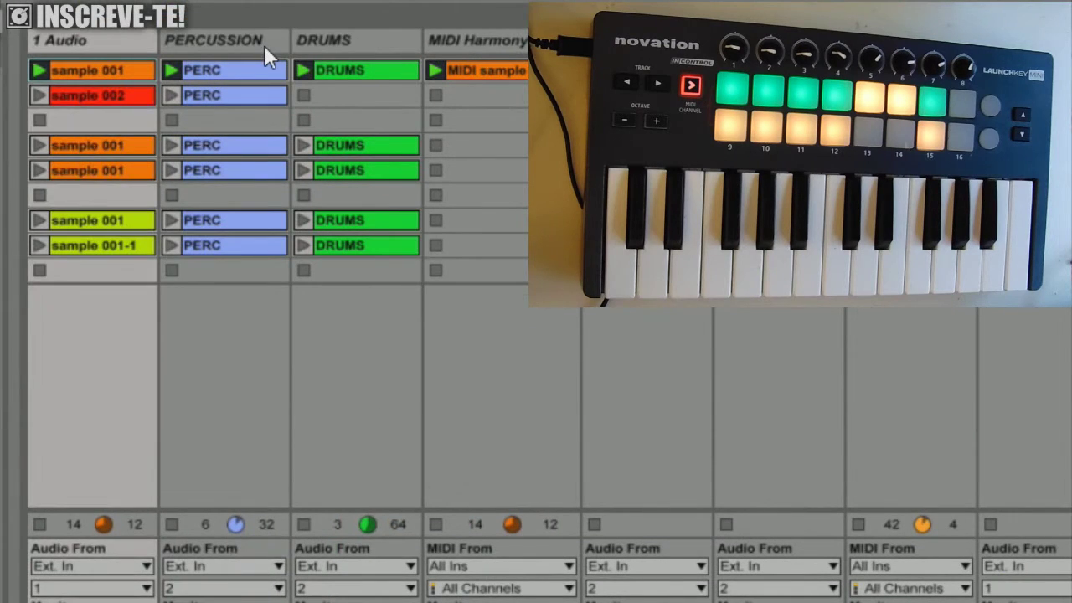
# - Group the EQ Eight on the PERCUSSION track into an Audio Effect Rack and show its macro controls
pyautogui.click(178, 48)
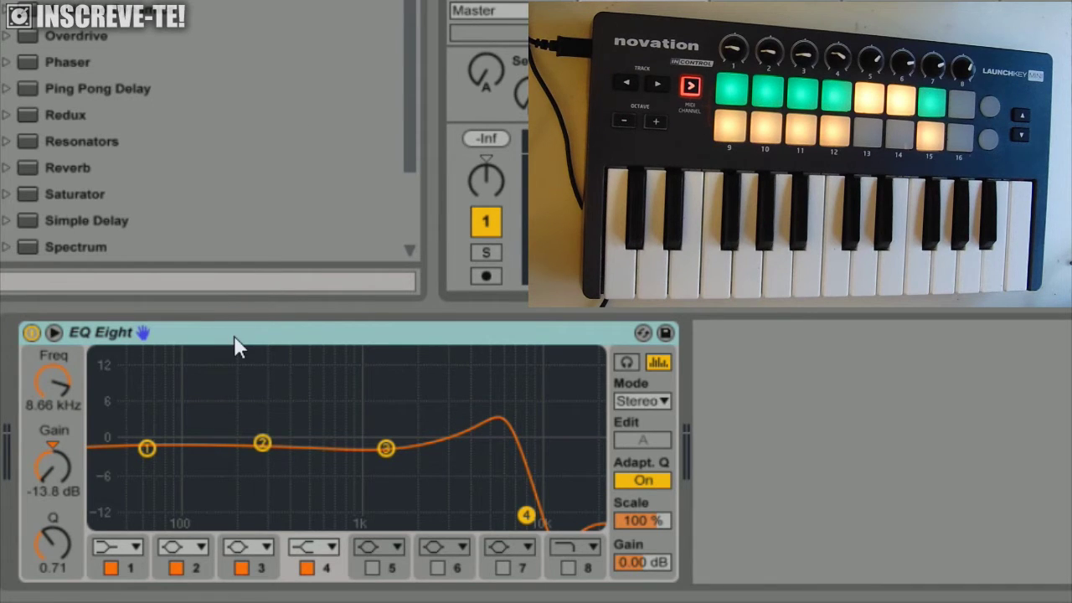
pyautogui.click(166, 336)
pyautogui.hotkey('ctrl', 'g')
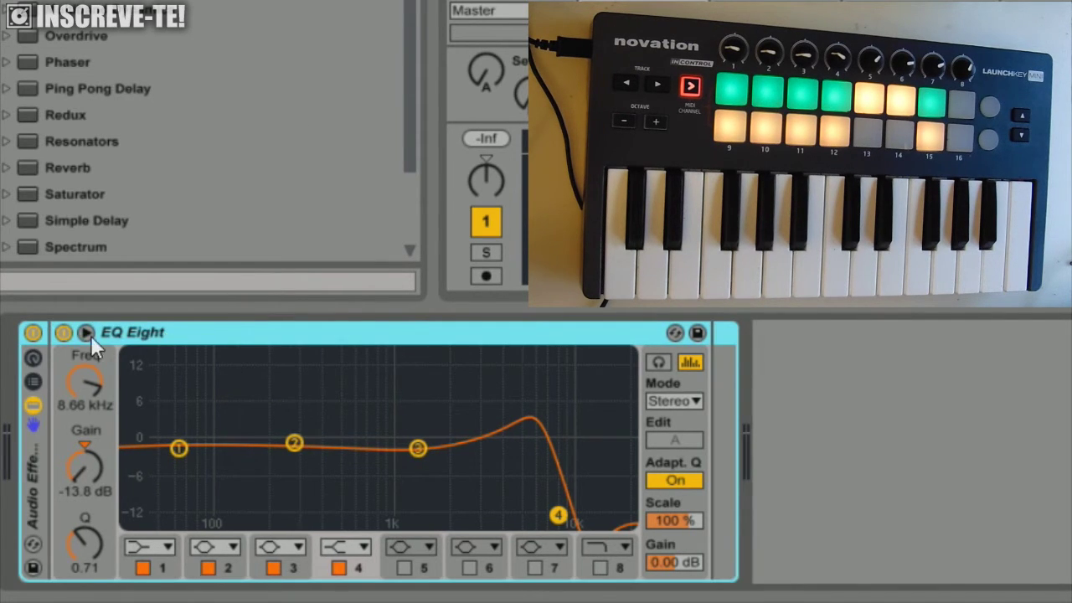
pyautogui.click(26, 357)
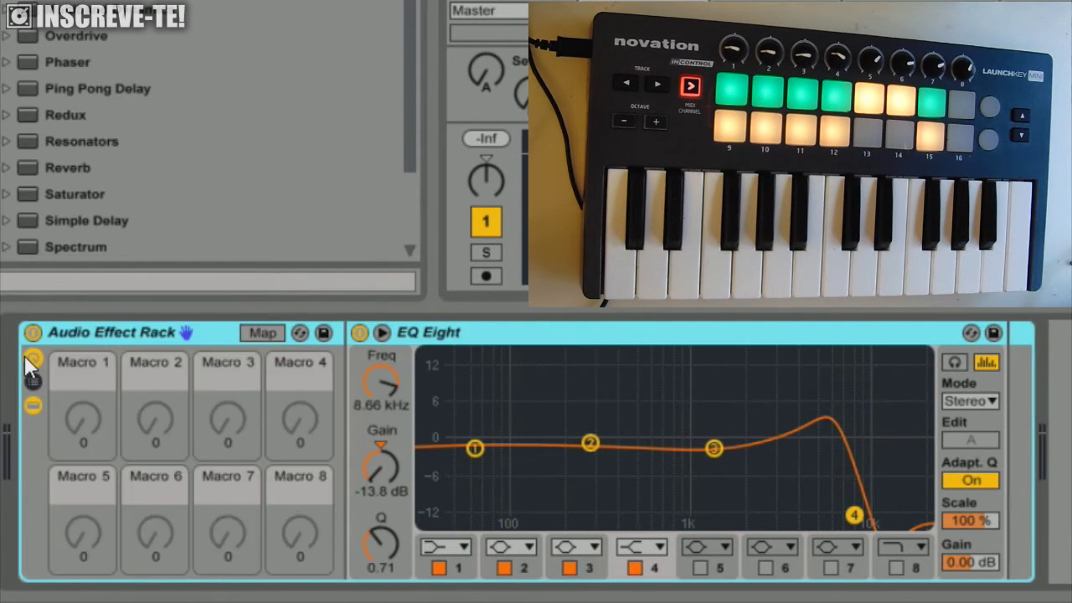
# - Move EQ Eight band 4 to about 7.35 kHz and map its gain to Macro 2 of the rack
pyautogui.click(86, 392)
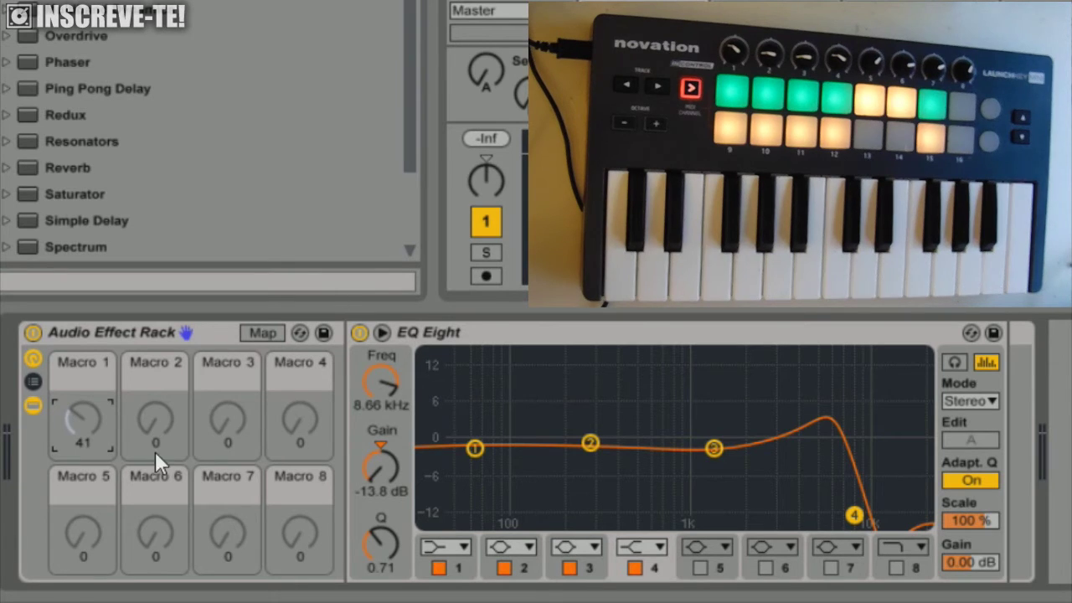
pyautogui.click(155, 414)
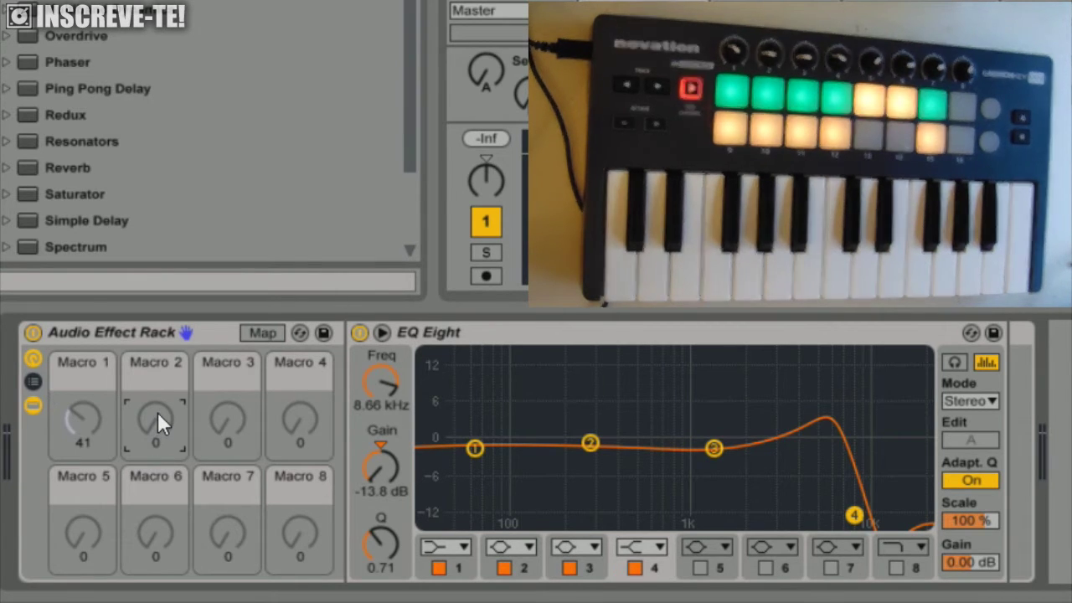
pyautogui.click(262, 333)
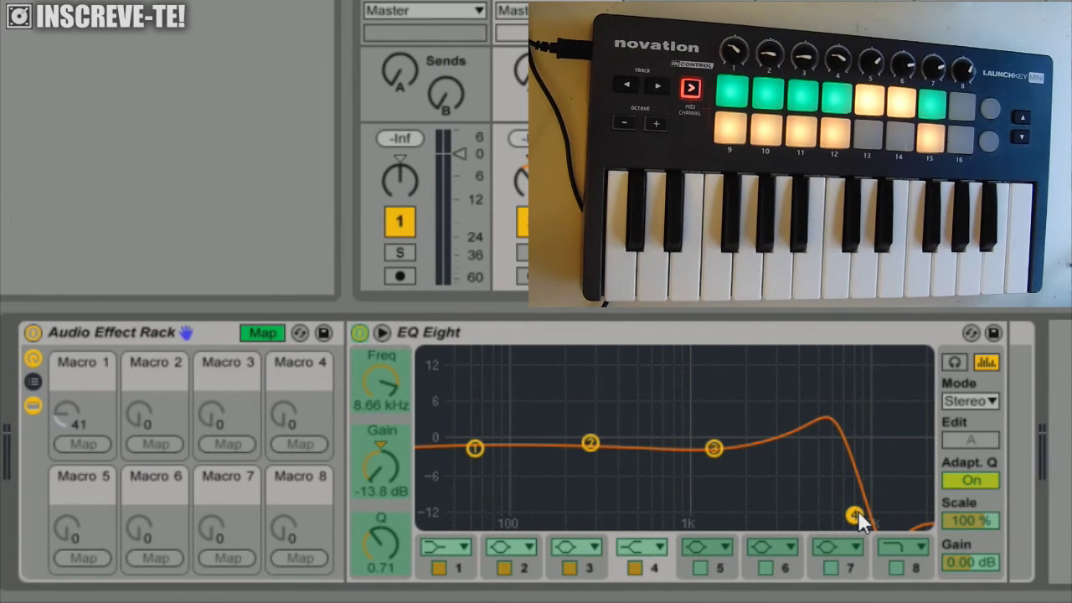
pyautogui.moveTo(853, 513)
pyautogui.mouseDown()
pyautogui.moveTo(857, 481)
pyautogui.moveTo(850, 505)
pyautogui.mouseUp()
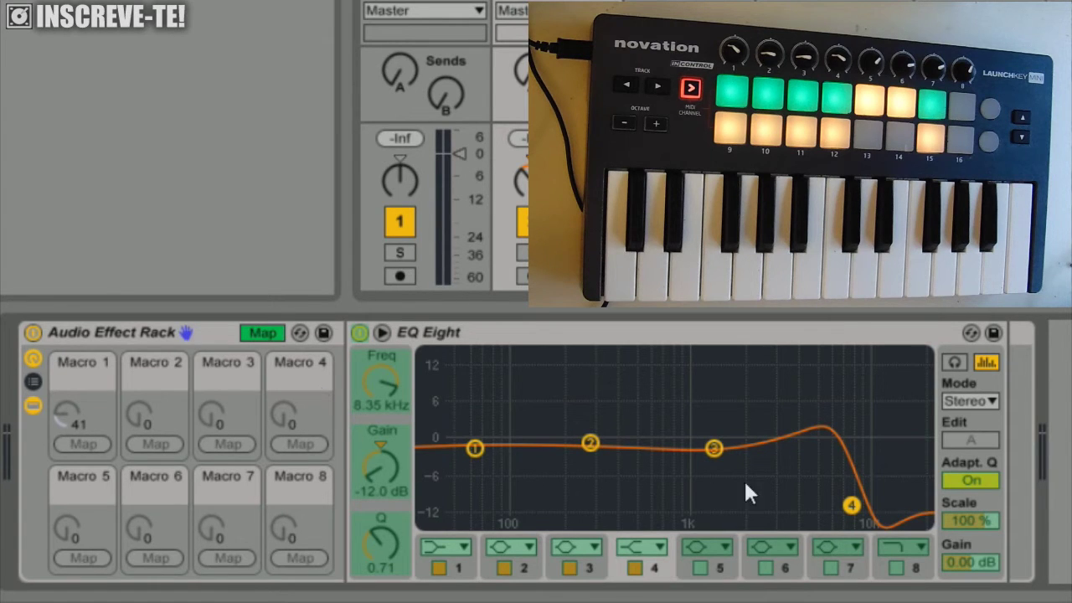
pyautogui.moveTo(845, 513)
pyautogui.mouseDown()
pyautogui.moveTo(854, 491)
pyautogui.moveTo(841, 502)
pyautogui.mouseUp()
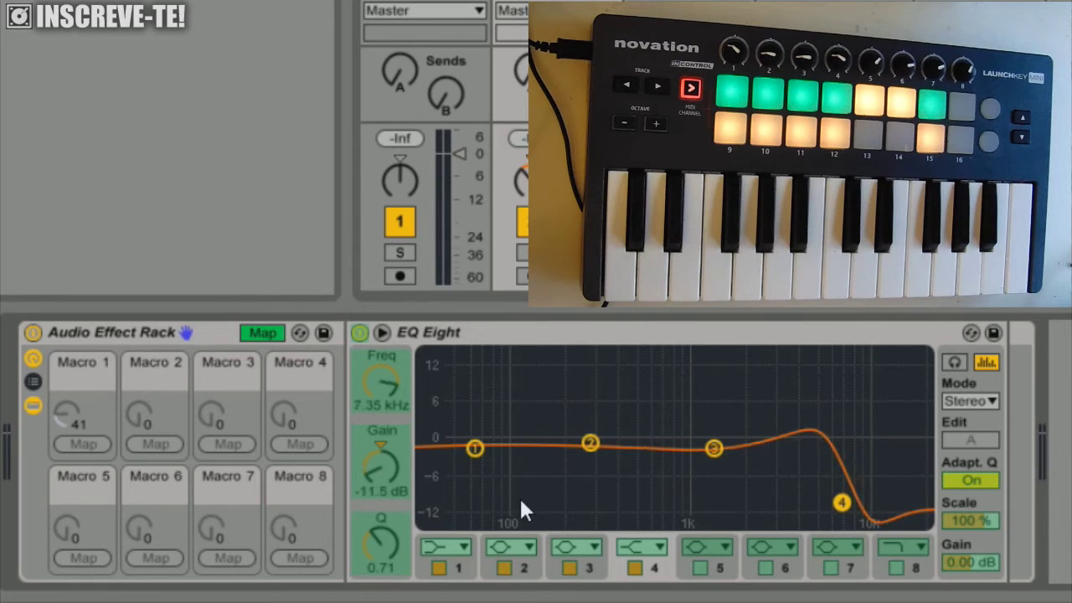
pyautogui.click(165, 444)
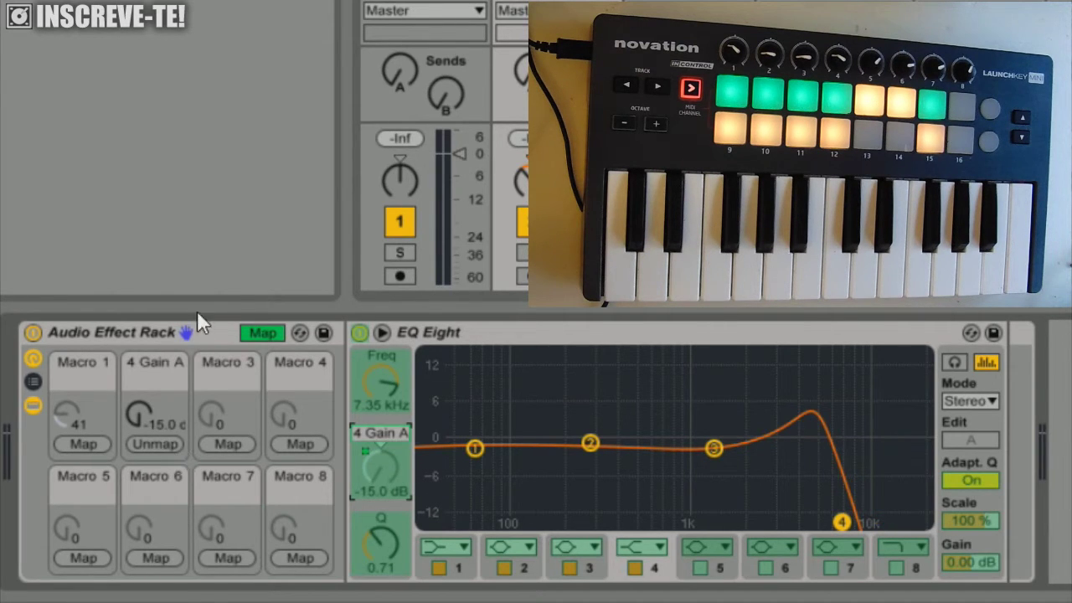
pyautogui.click(258, 332)
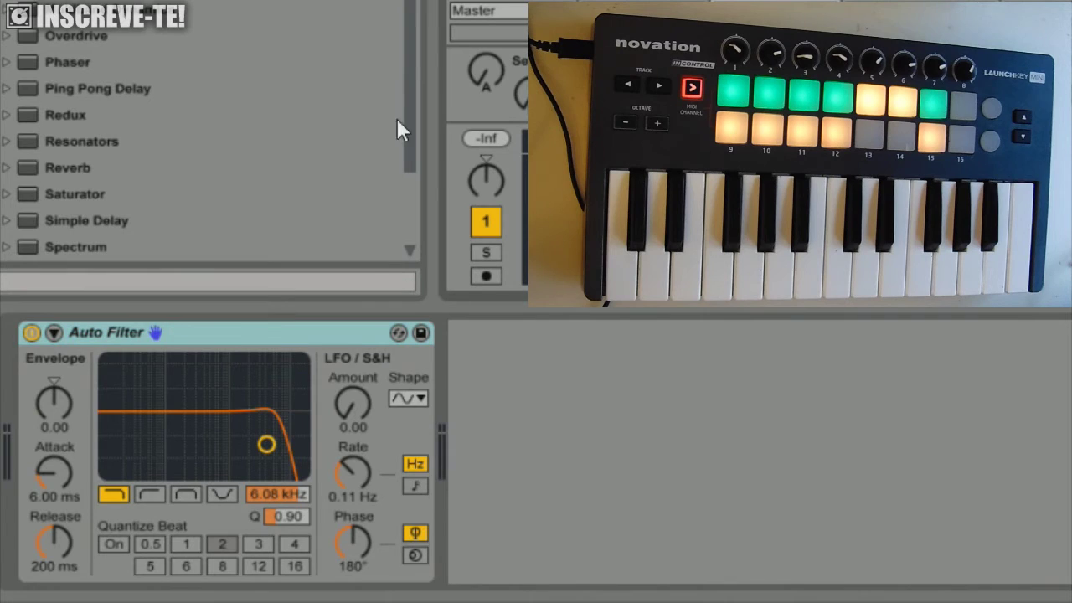
# - Group the Auto Filter on the DRUMS track into an Audio Effect Rack
pyautogui.click(353, 319)
pyautogui.hotkey('ctrl', 'g')
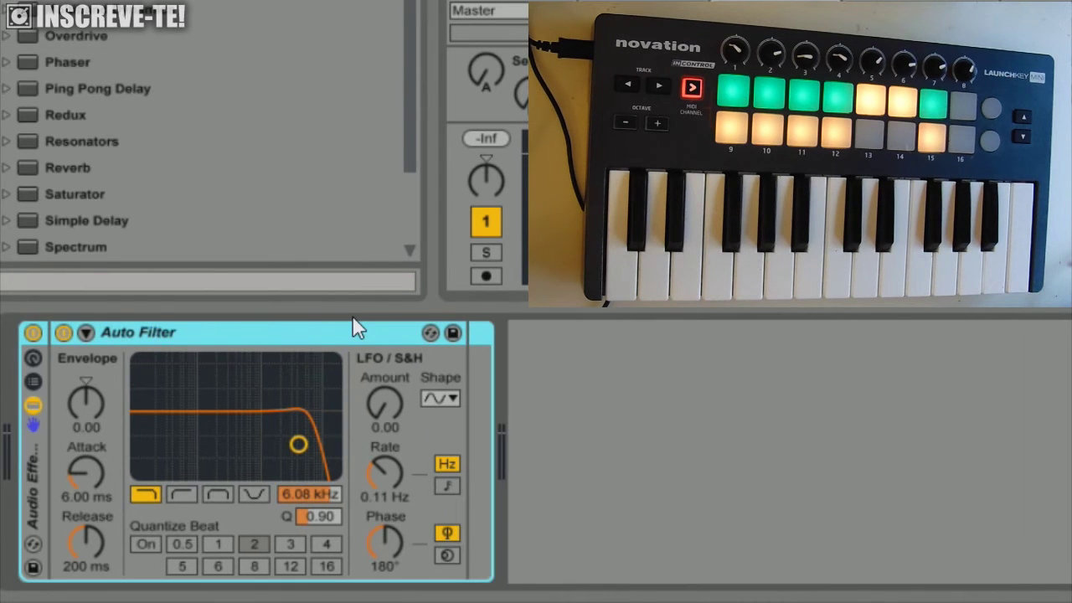
# - Lower the Auto Filter's cutoff to about 4.36 kHz and map its resonance to Macro 3 of the Audio Effect Rack
pyautogui.click(32, 359)
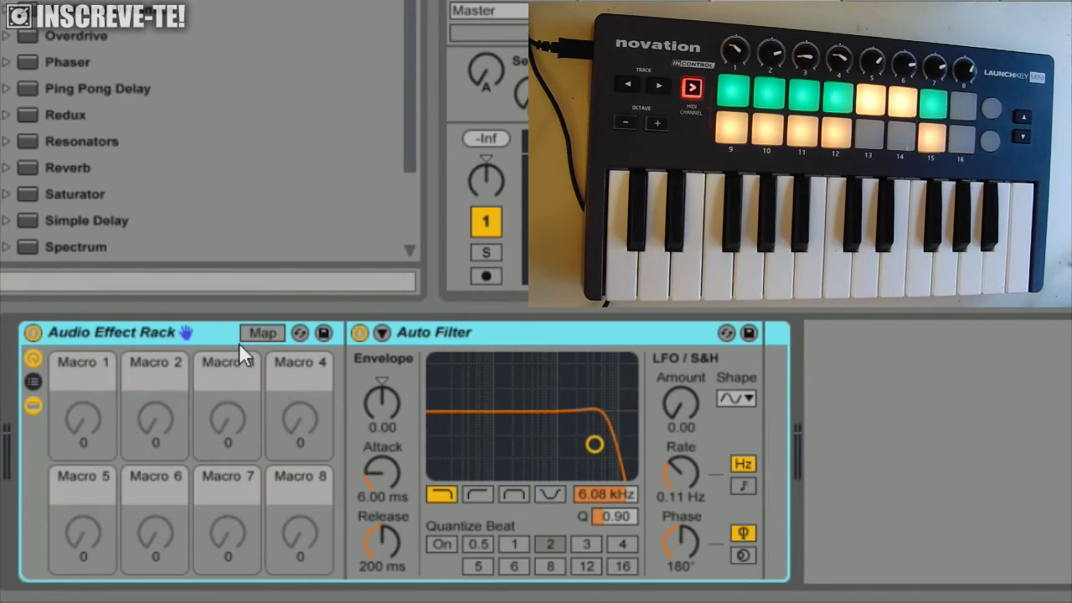
pyautogui.click(263, 333)
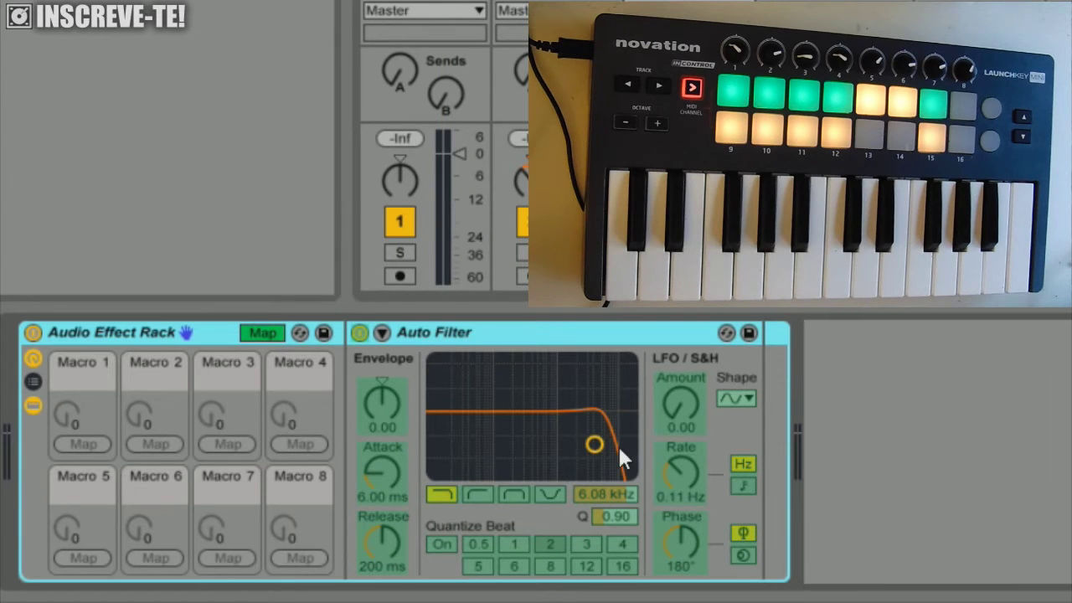
pyautogui.moveTo(598, 442)
pyautogui.mouseDown()
pyautogui.moveTo(594, 424)
pyautogui.moveTo(588, 447)
pyautogui.moveTo(587, 420)
pyautogui.moveTo(577, 444)
pyautogui.moveTo(578, 411)
pyautogui.moveTo(586, 468)
pyautogui.mouseUp()
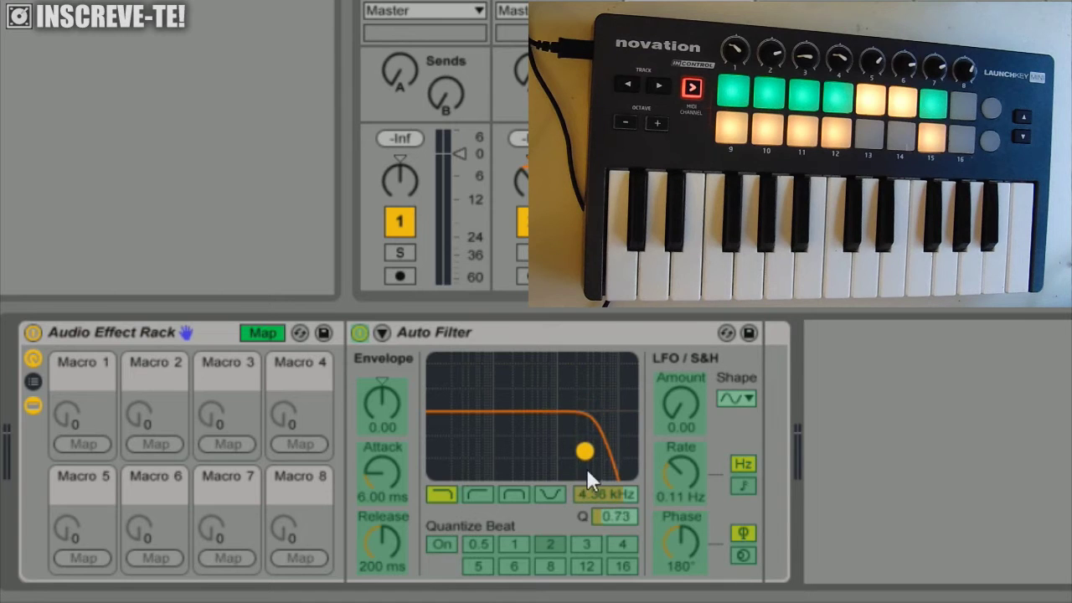
pyautogui.click(606, 515)
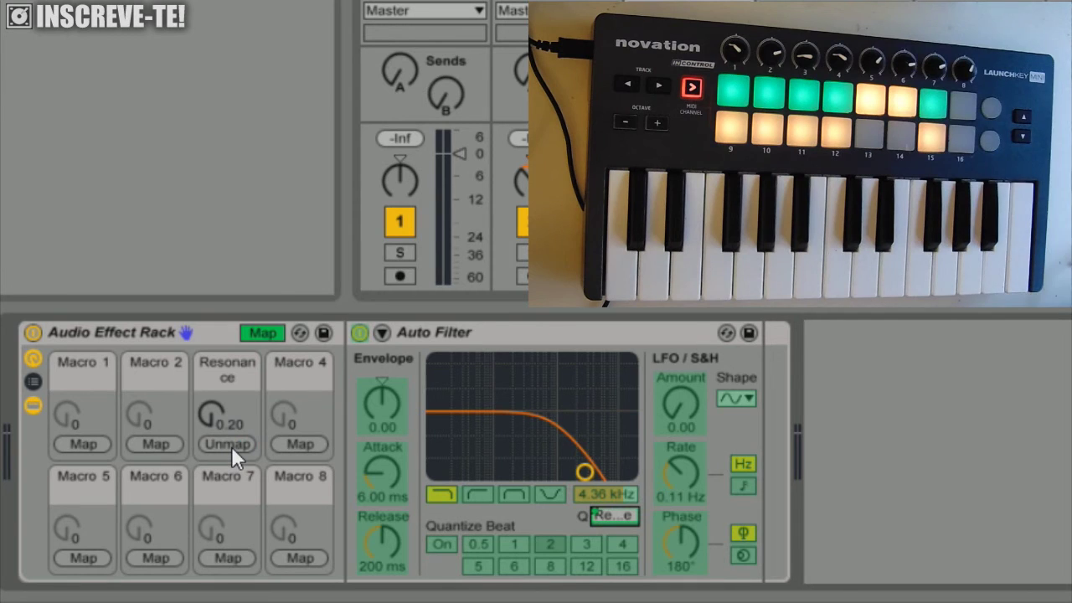
pyautogui.click(252, 329)
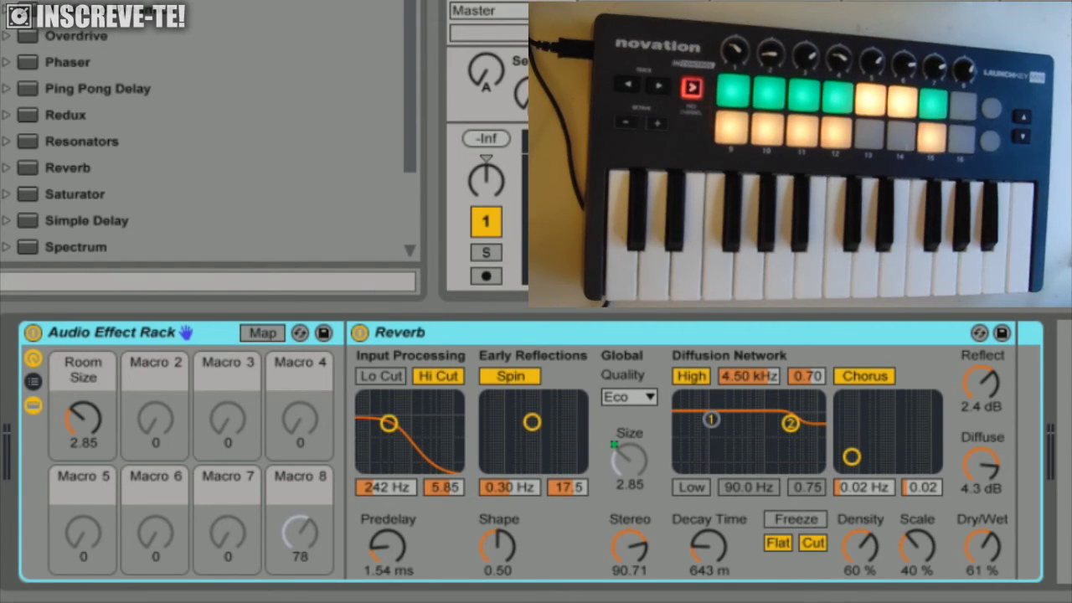
pyautogui.hotkey('ctrl', 'm')
pyautogui.hotkey('ctrl', 'm')
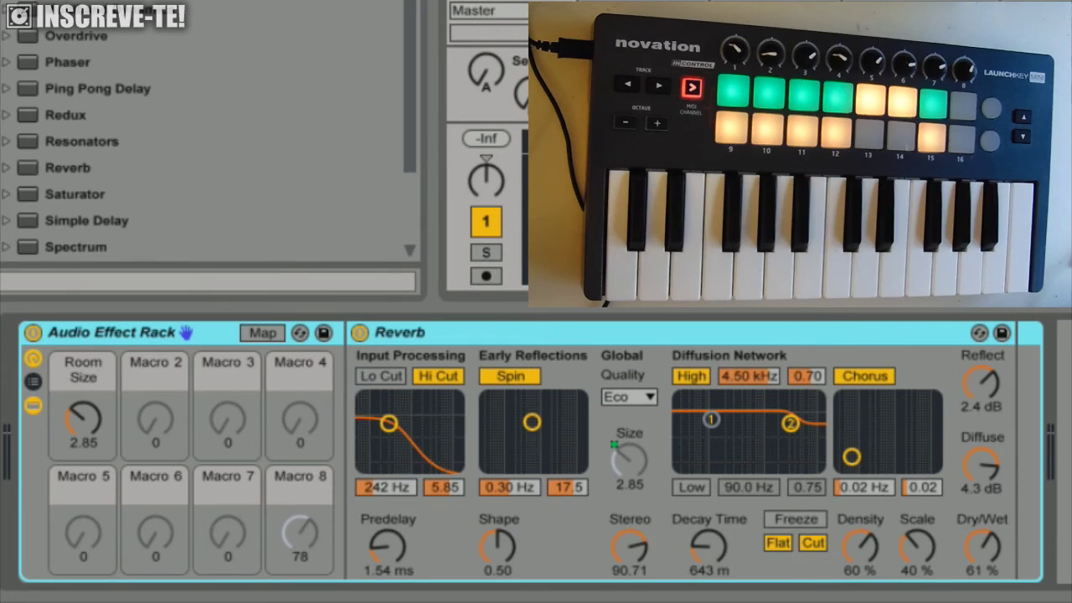